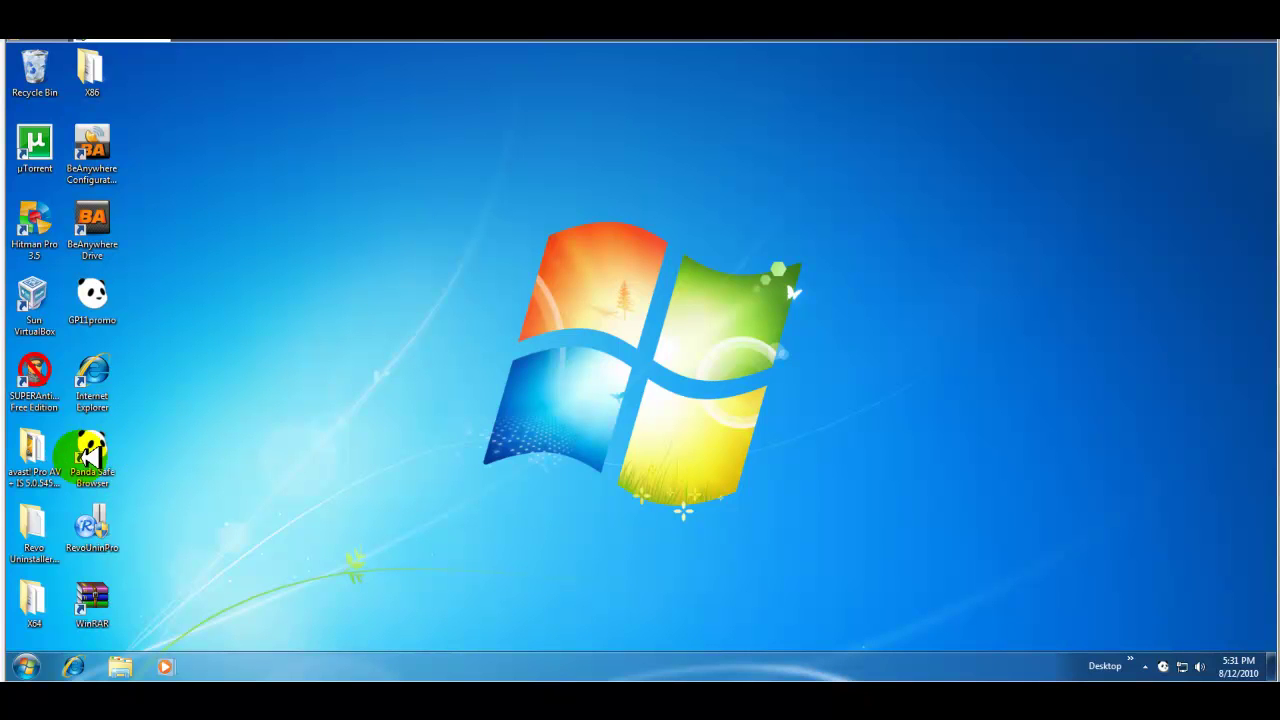
Select the Panda Safe Browser shortcut and dismiss the Hitman Pro quick scan notice
click(92, 450)
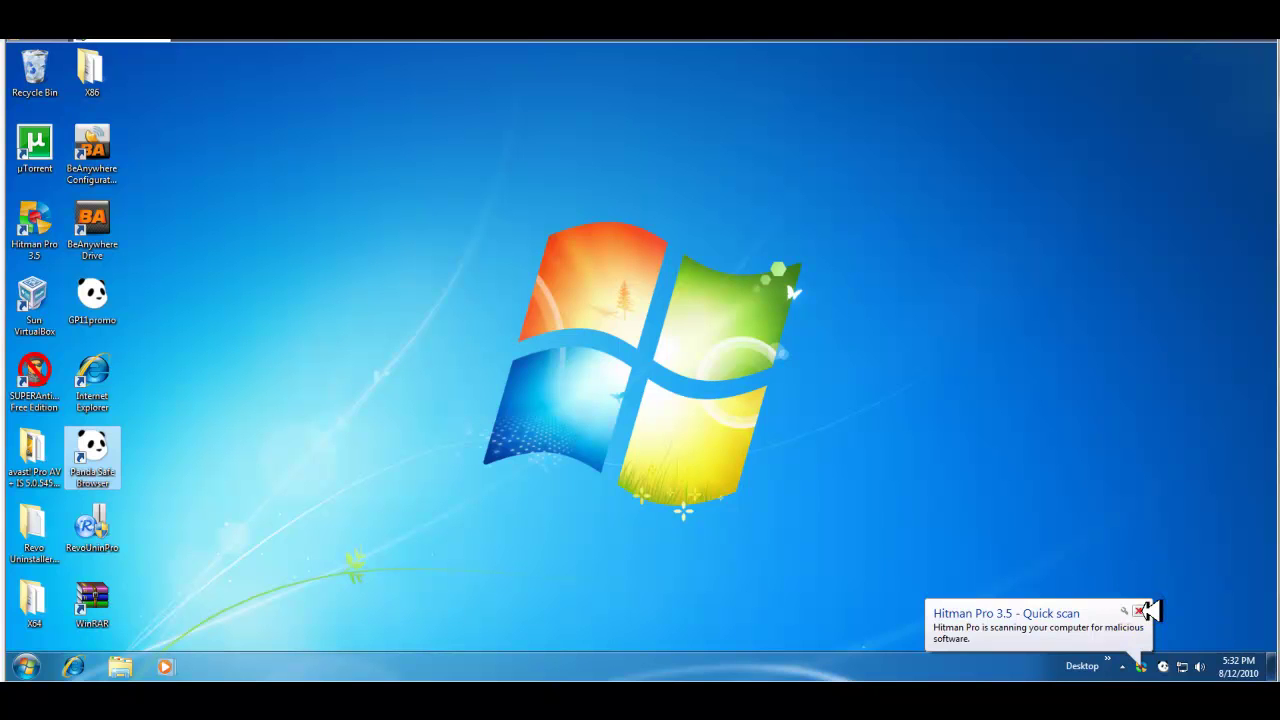
click(1140, 611)
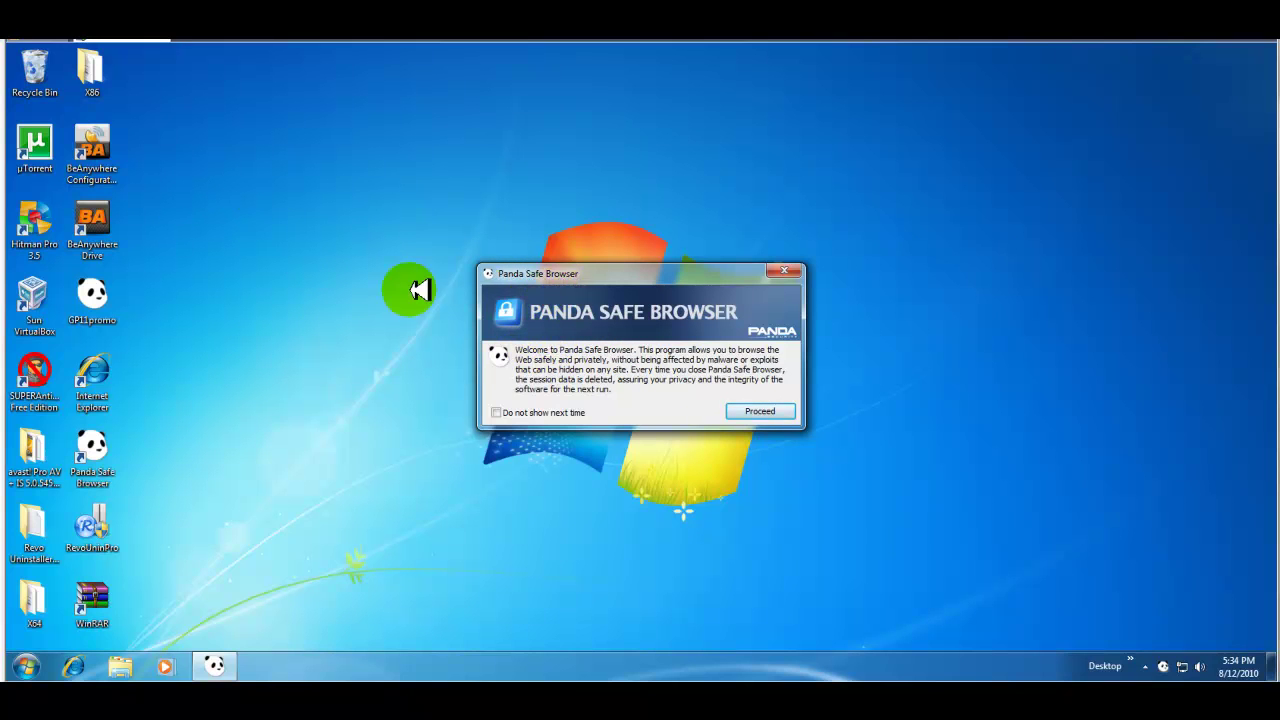
Select the BeAnywhere Drive desktop shortcut, leaving the Panda welcome message unanswered
click(105, 229)
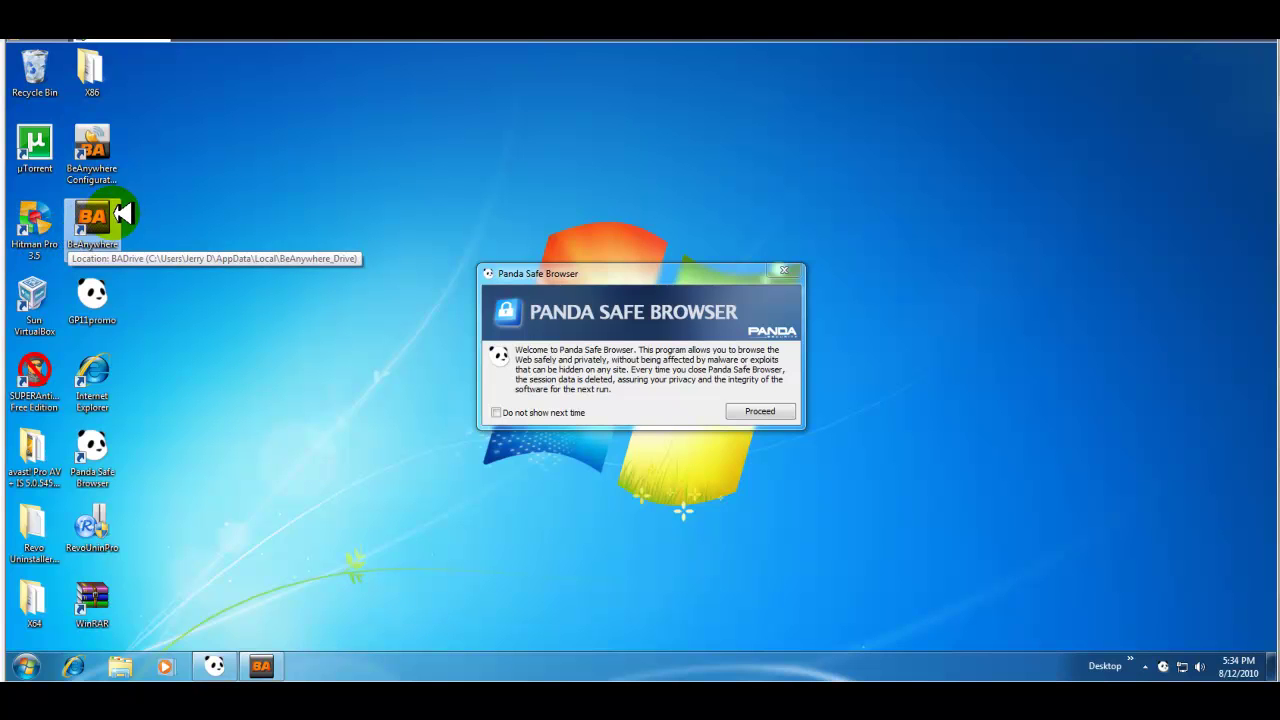
Launch BeAnywhere Drive, keep English with Save my language selection ticked, and connect remote control
double_click(122, 213)
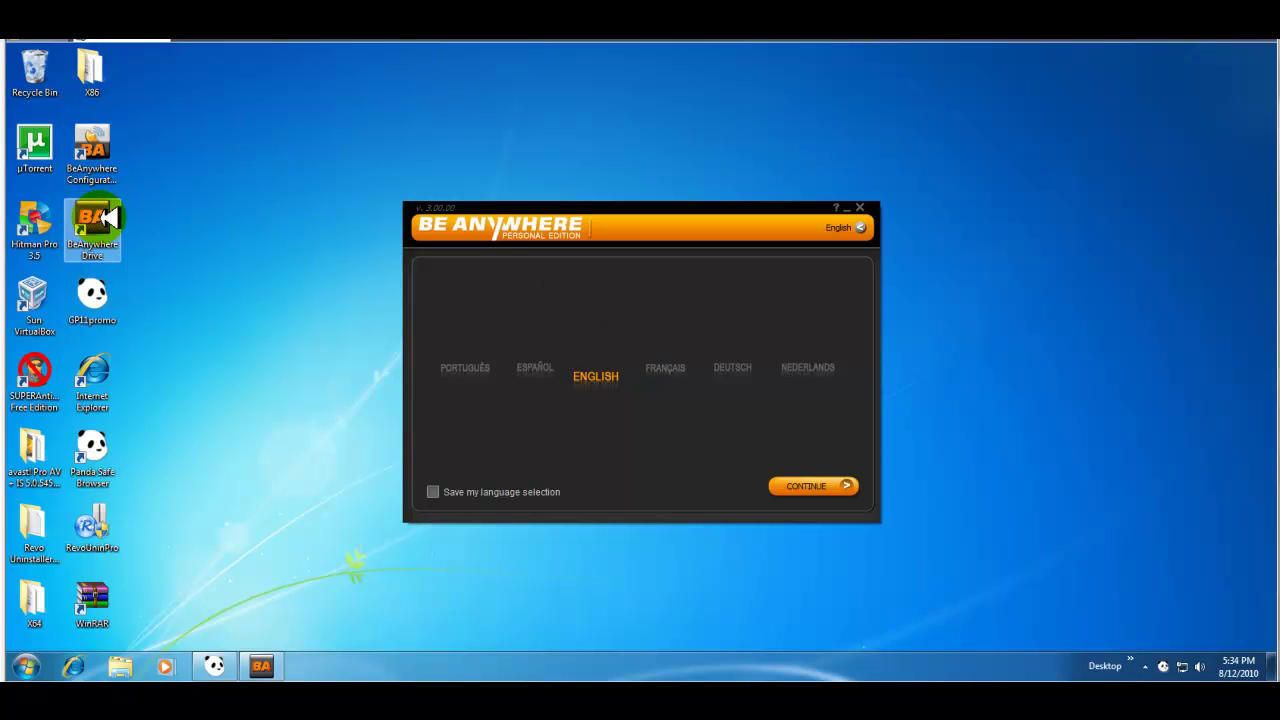
click(821, 508)
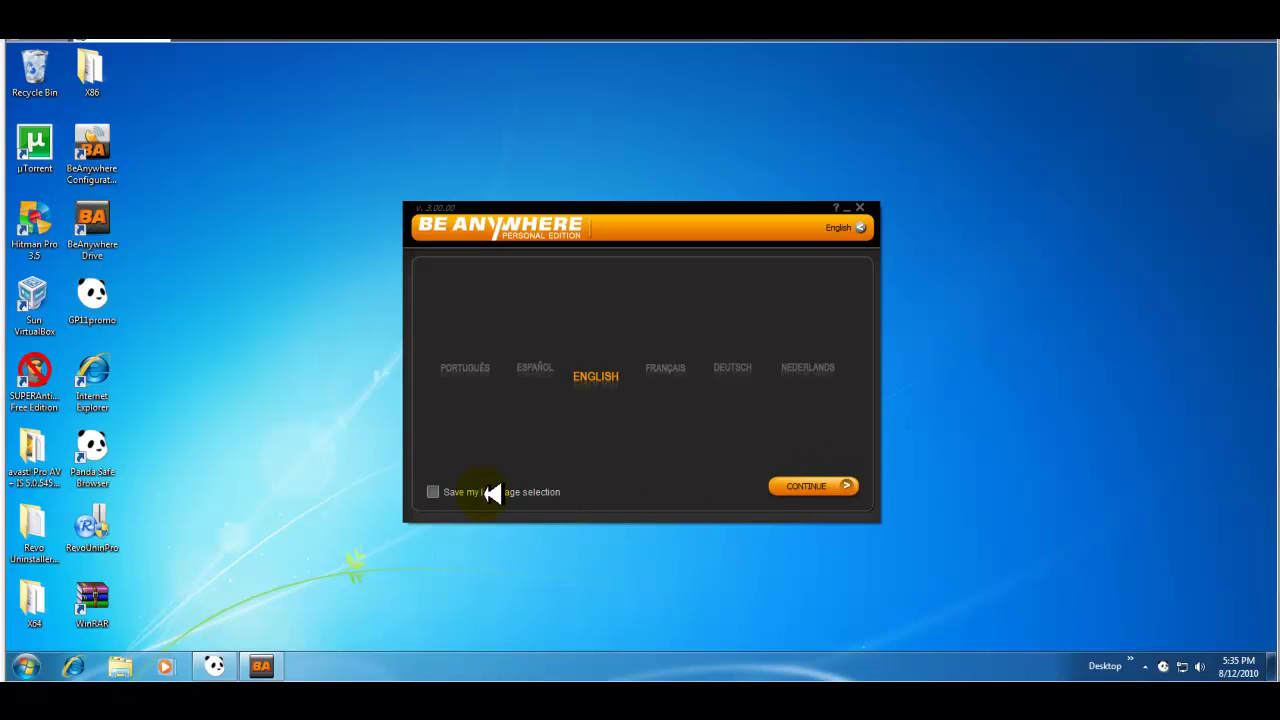
click(431, 493)
click(805, 485)
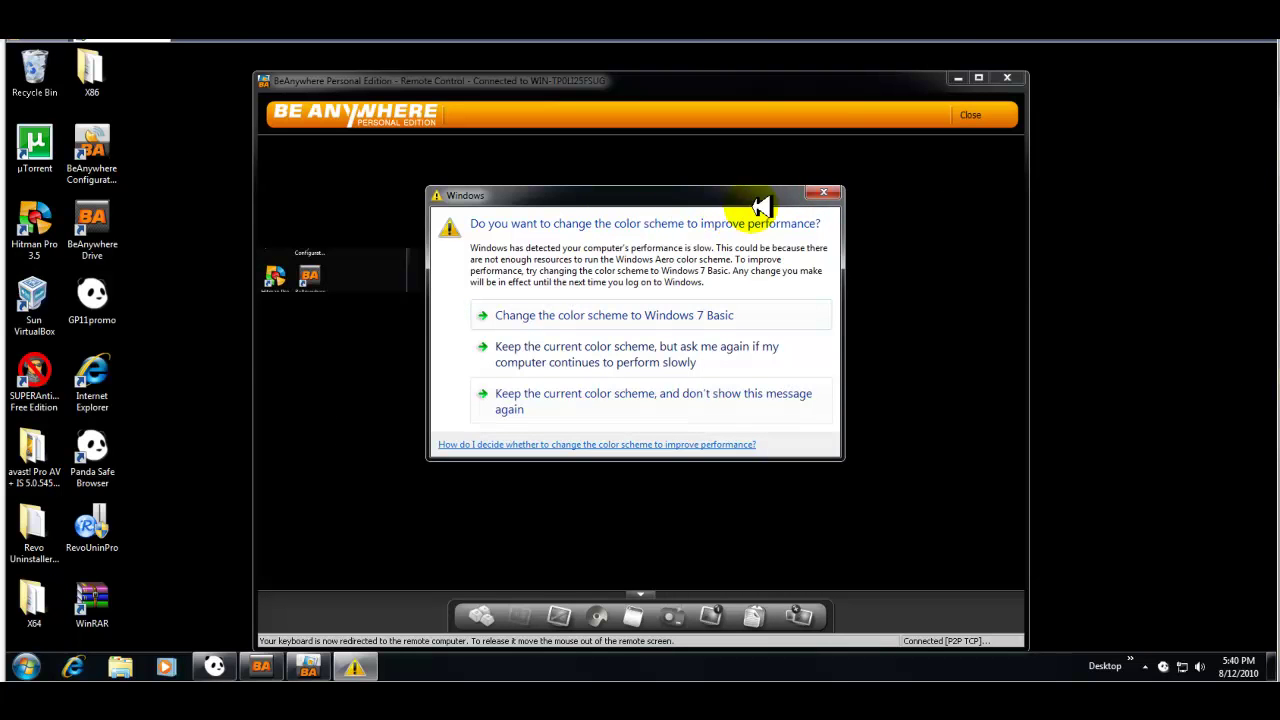
Close the Windows colour scheme prompt, keeping the current scheme
click(829, 195)
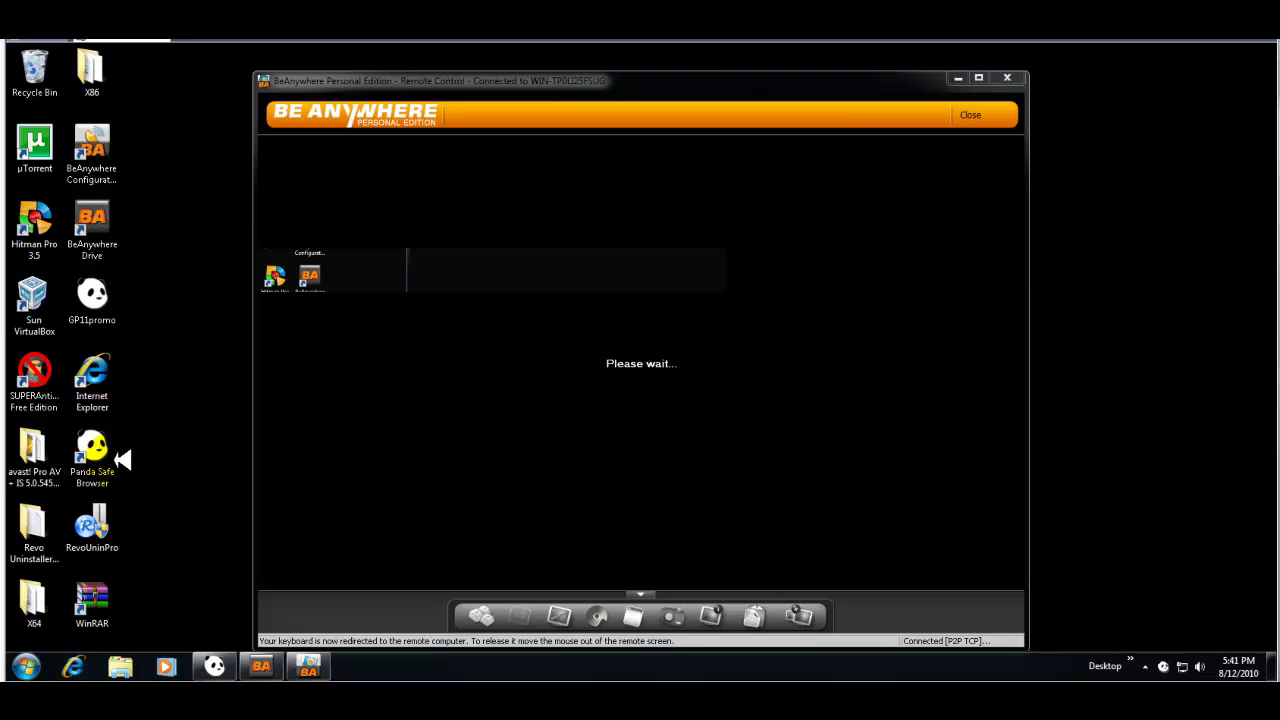
Expand All Programs > Panda Global Protection 2011 > Additional tools in the Start menu
click(33, 662)
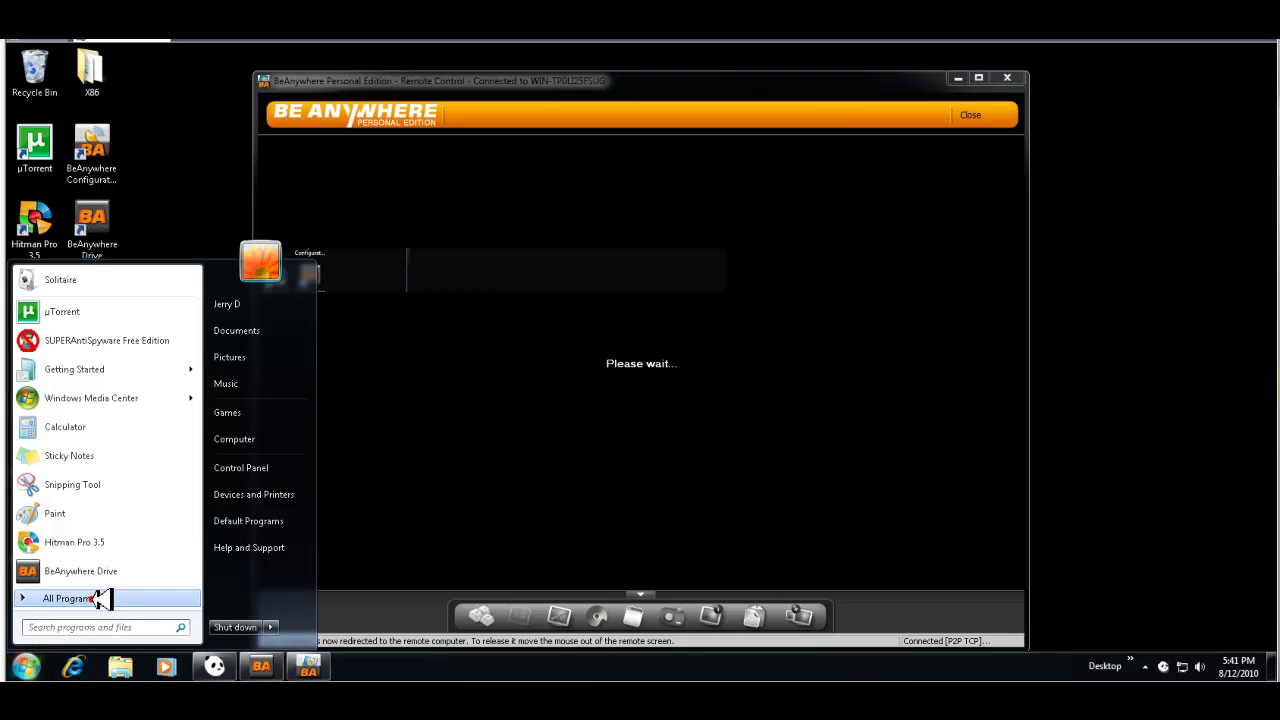
click(103, 598)
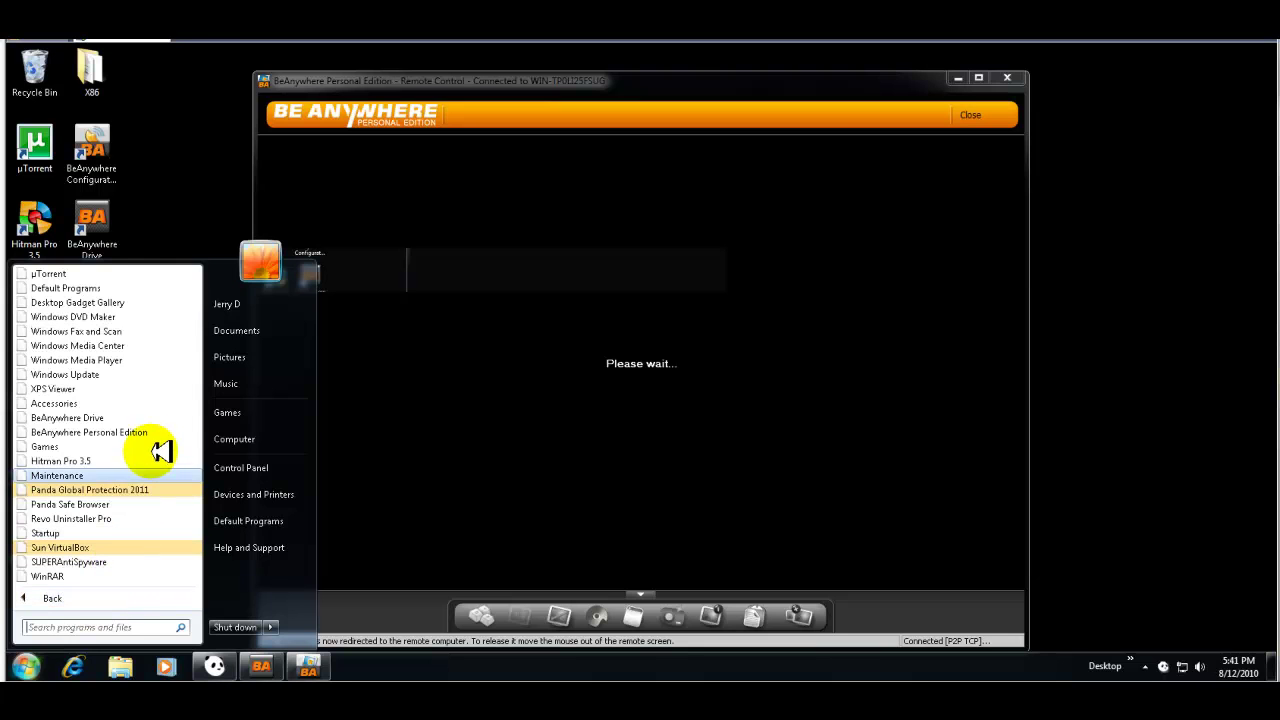
click(118, 488)
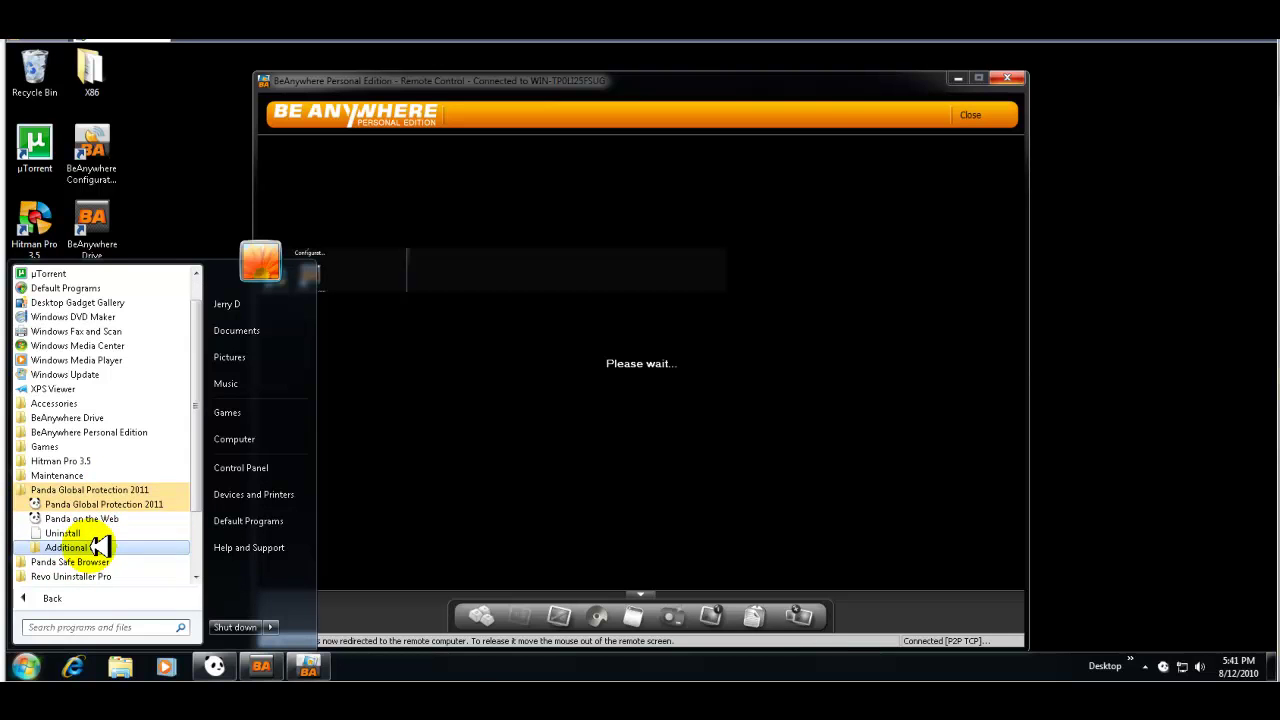
click(100, 546)
scroll(148, 472, down, 1)
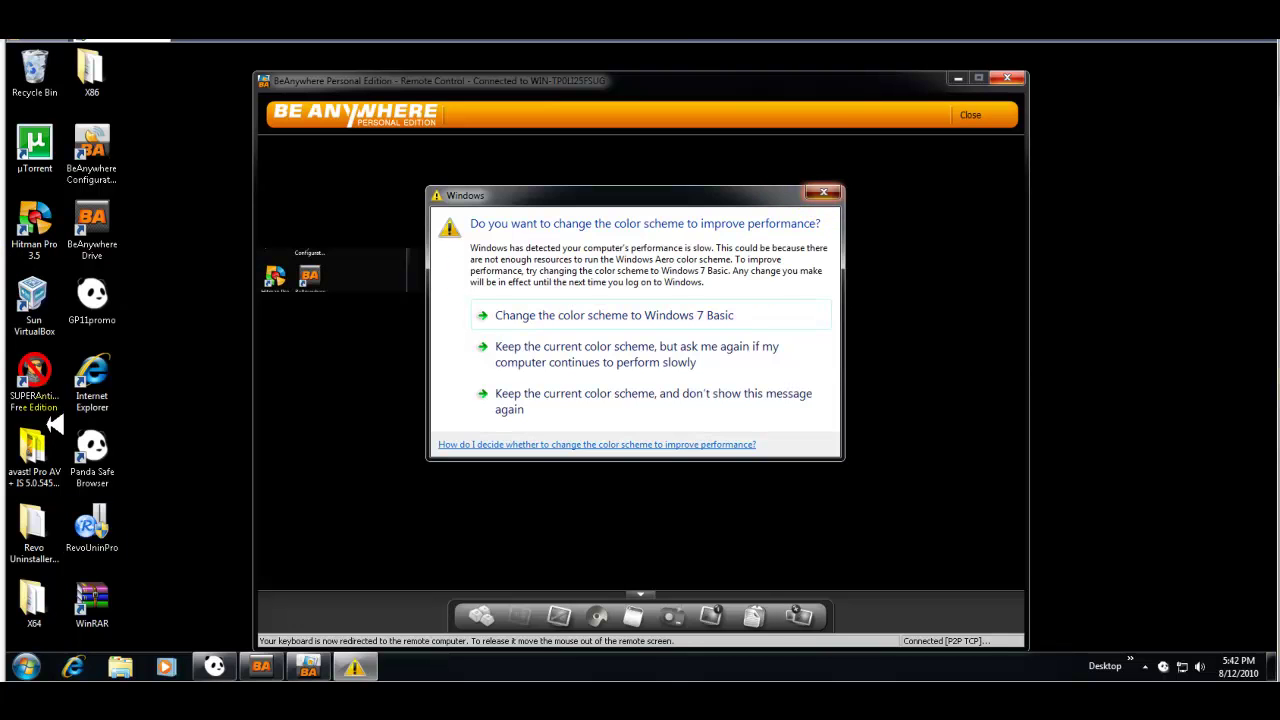
Launch Panda Safe Browser from the remote desktop shortcut to bring up its welcome message
double_click(101, 450)
click(563, 409)
click(760, 405)
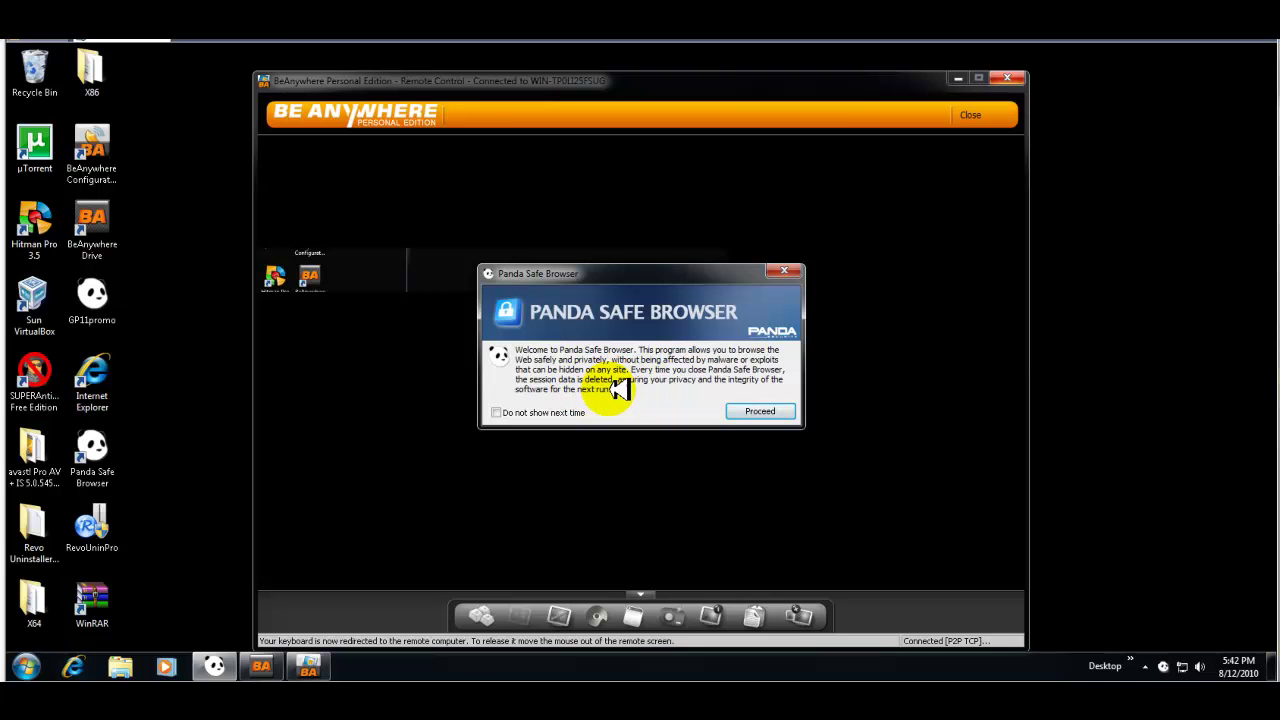
Continue past the safe browser welcome message, then select and deselect the Sun VirtualBox shortcut
click(763, 412)
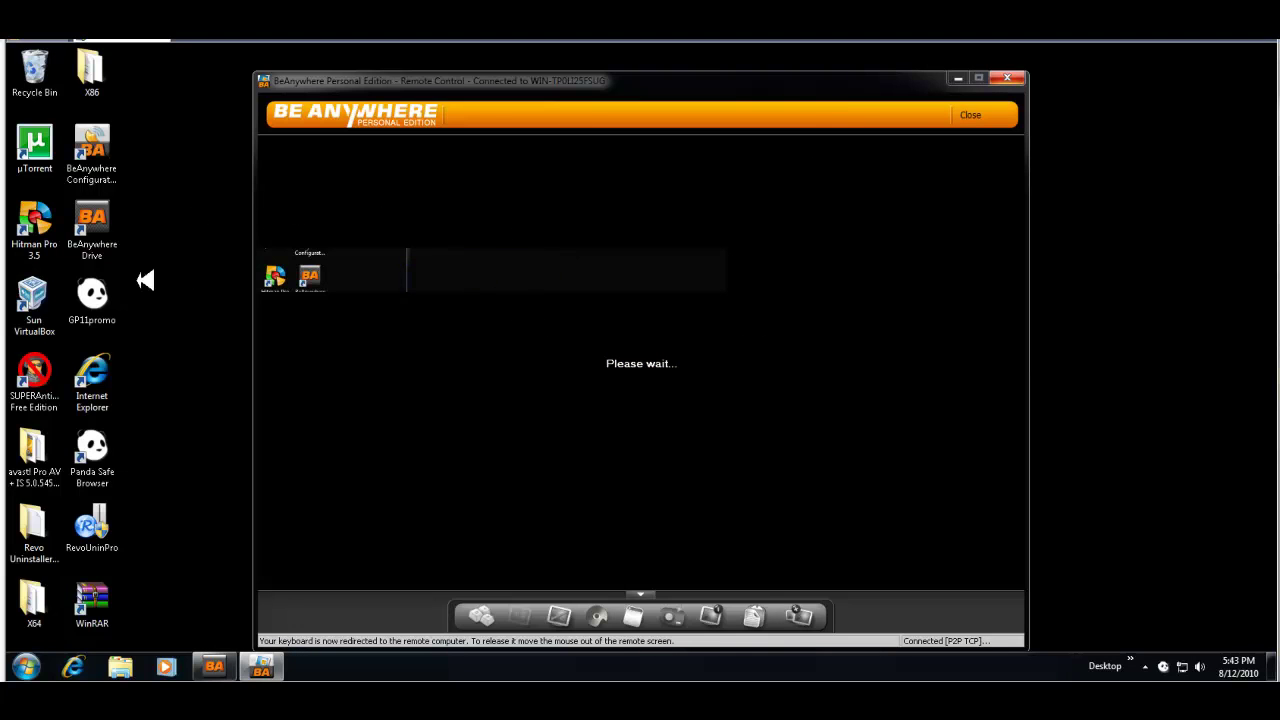
click(92, 295)
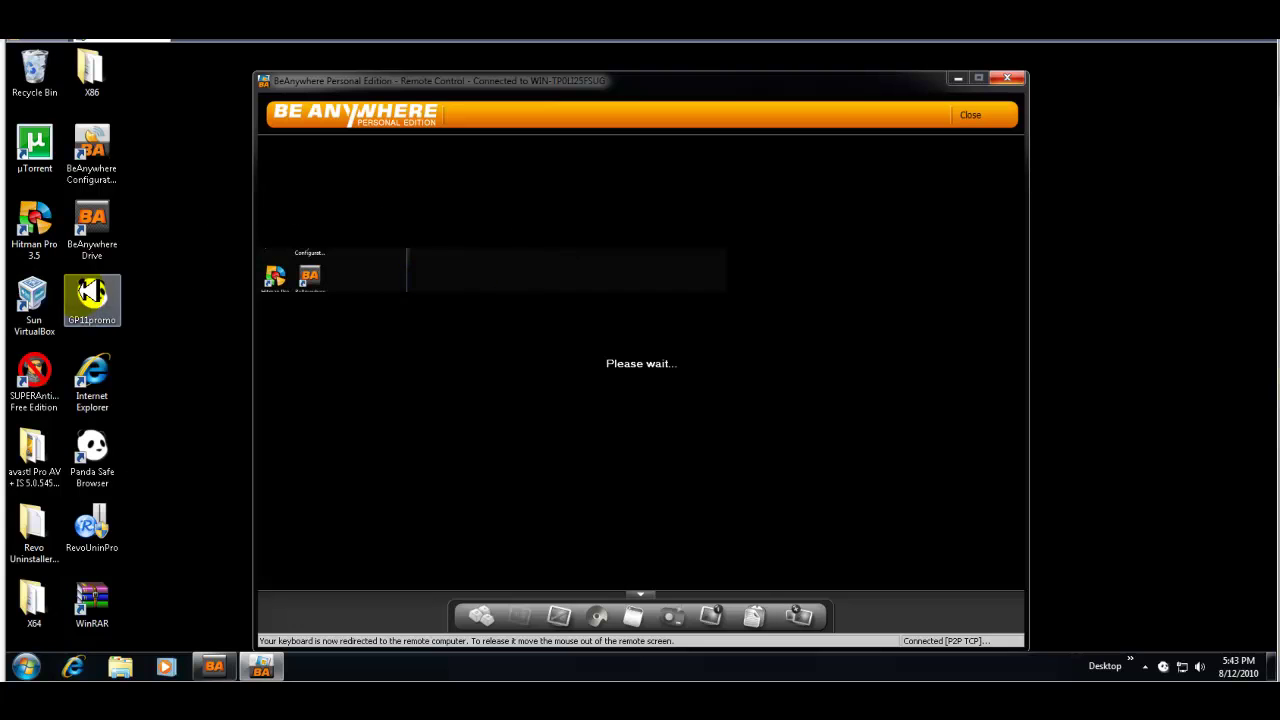
click(26, 302)
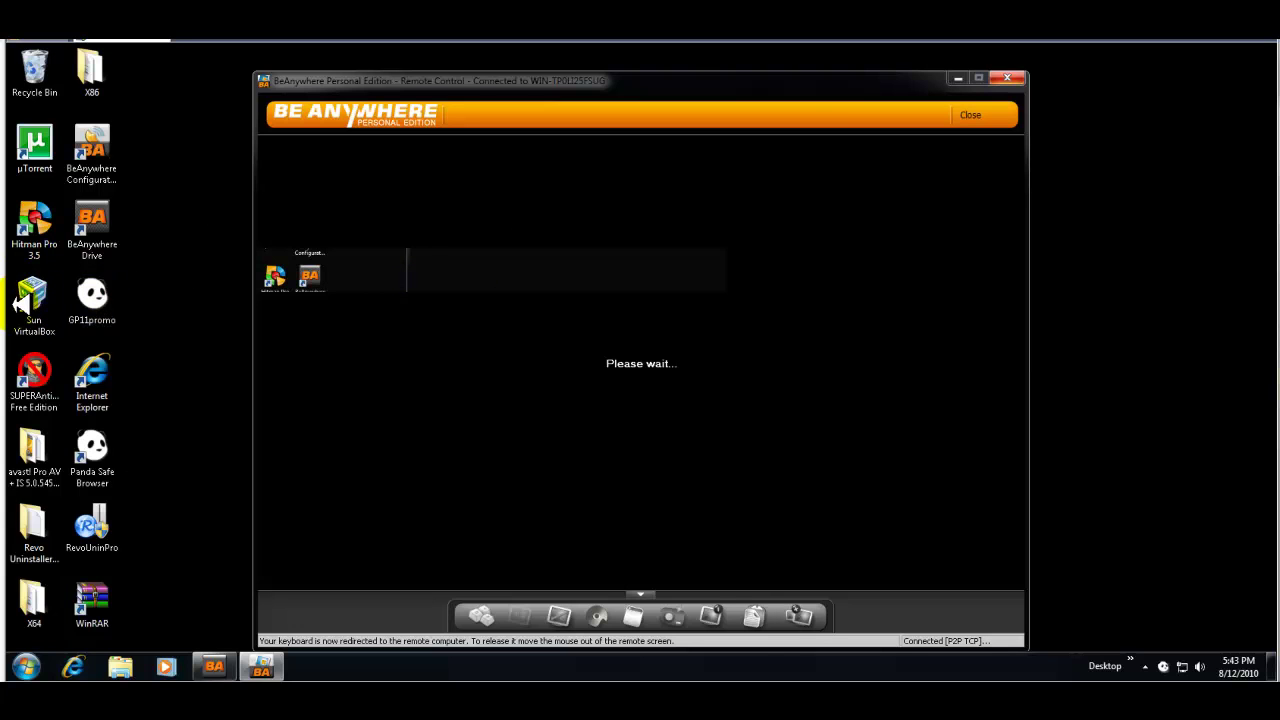
click(110, 295)
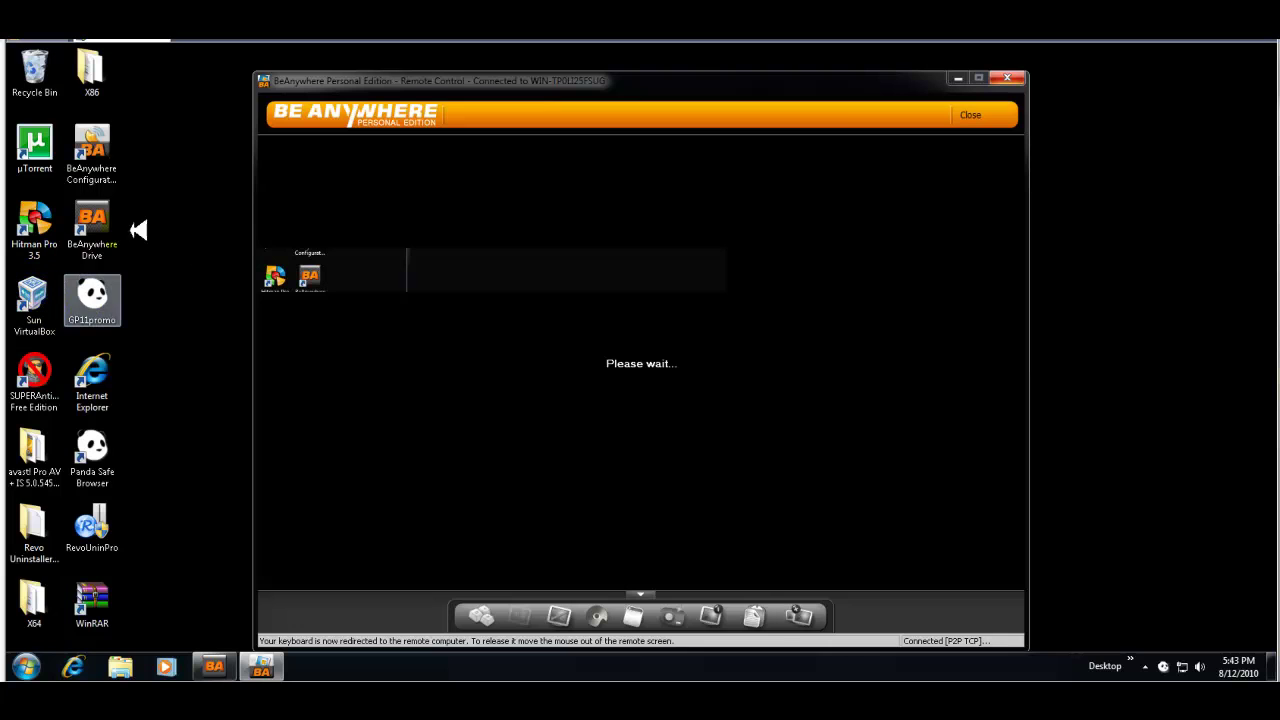
click(194, 318)
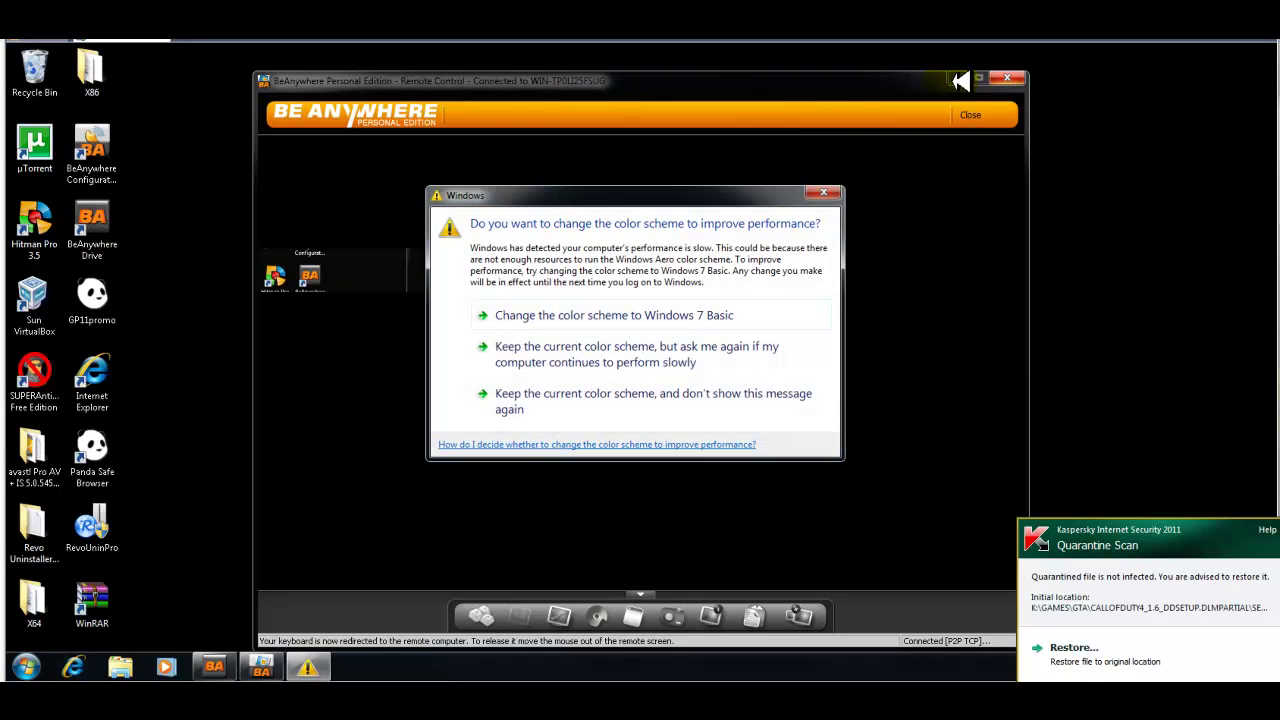
Minimize the remote session window and switch Windows to the Windows 7 Basic colour scheme
click(955, 79)
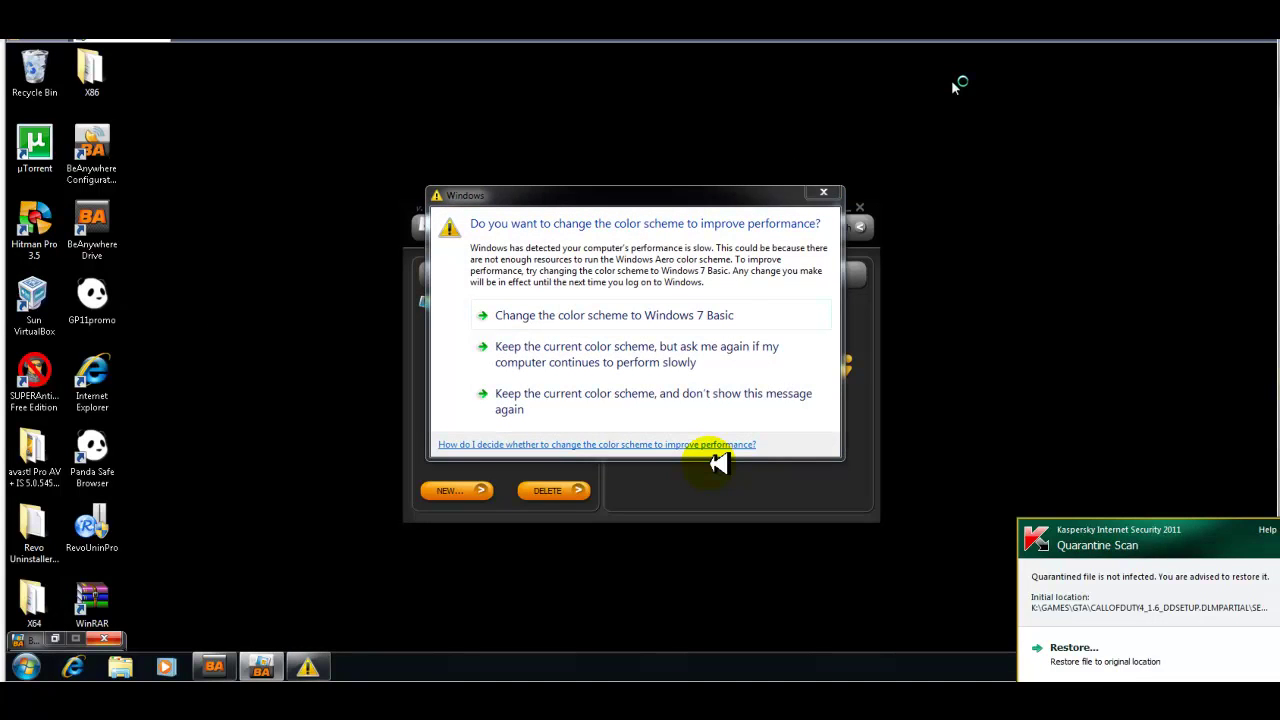
click(709, 318)
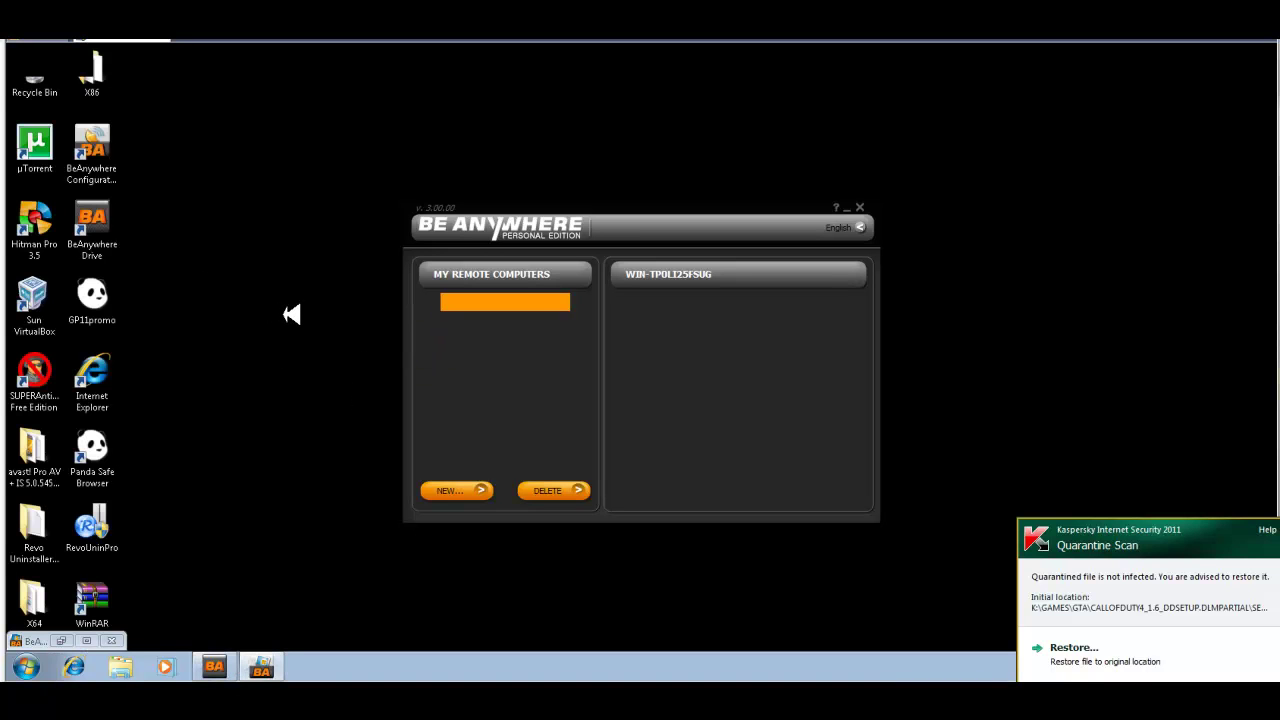
Select and deselect the Panda Safe Browser shortcut, leaving the VirtualBox boot-medium error showing
click(110, 478)
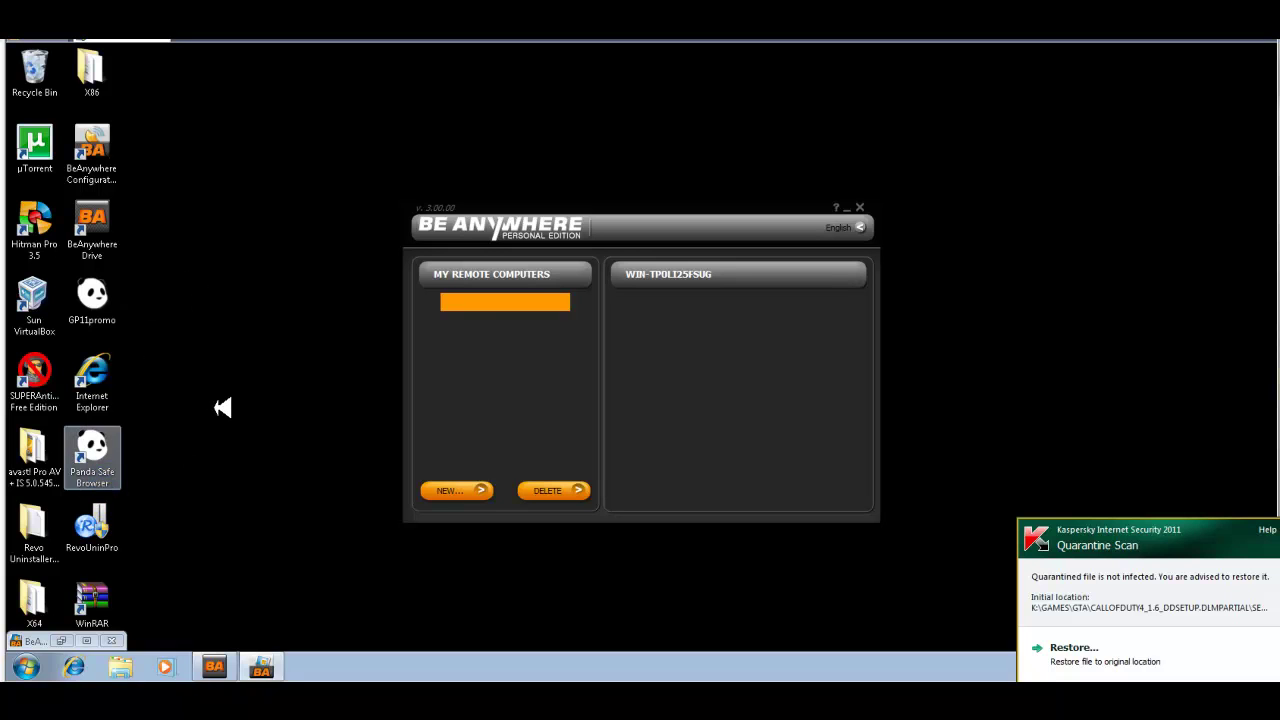
click(240, 405)
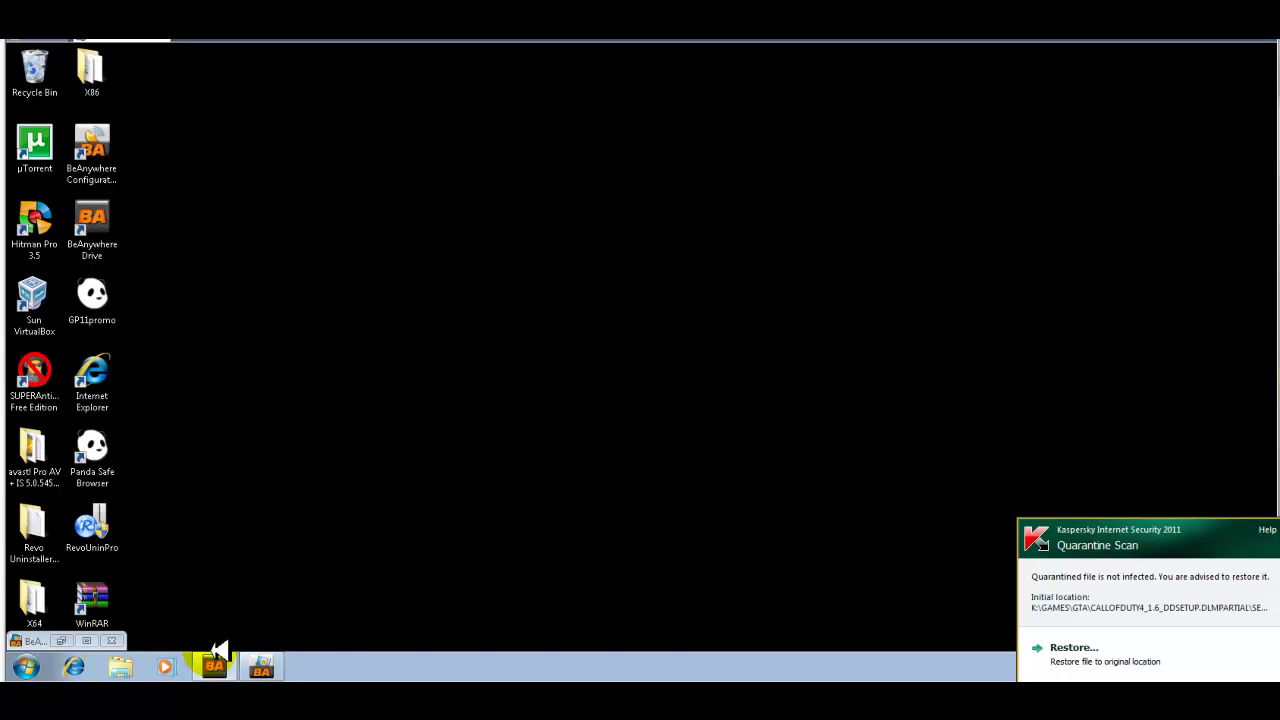
mouse_move(233, 666)
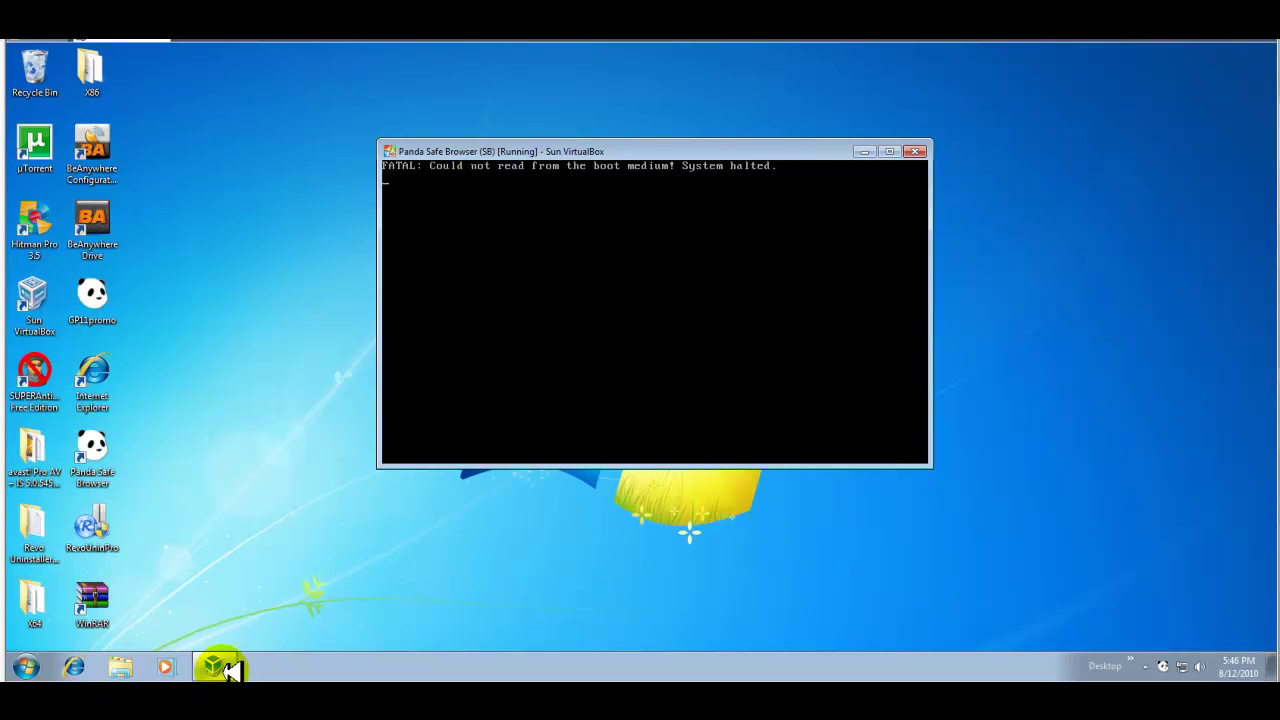
Close the halted Panda Safe Browser VM window to get the power-off Close Virtual Machine prompt
mouse_move(223, 666)
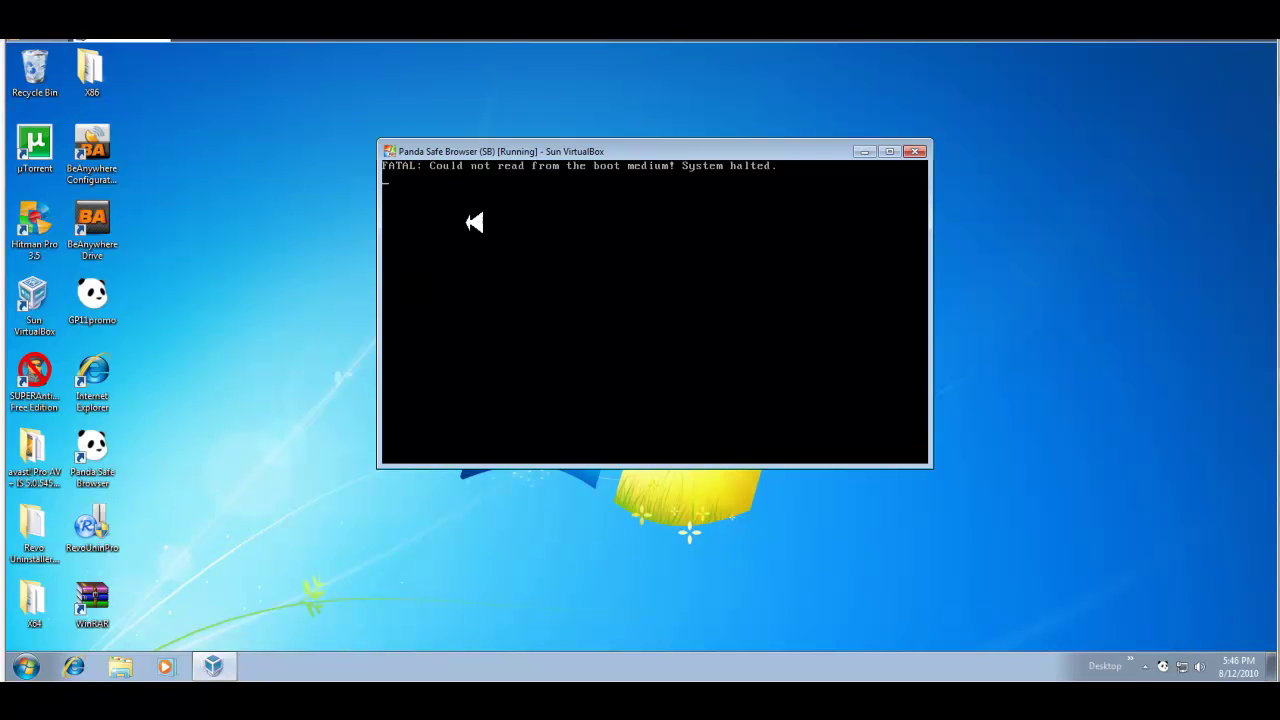
click(913, 151)
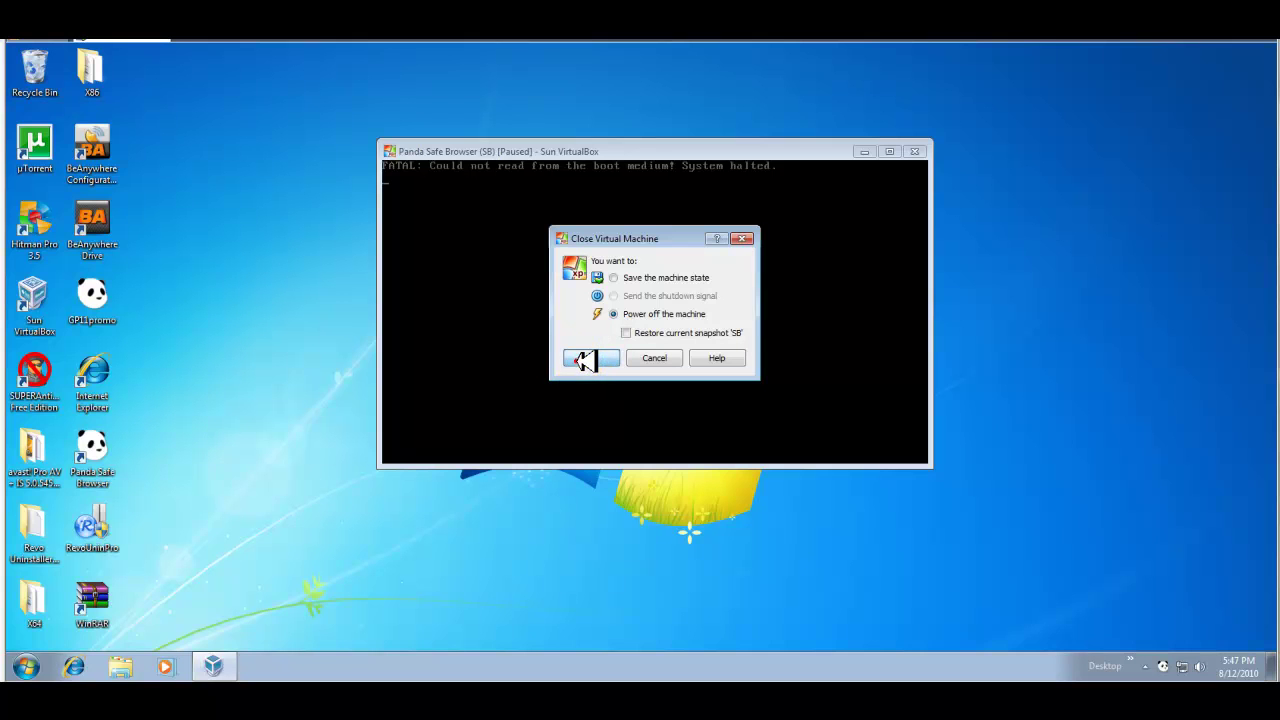
Power off the halted VM and relaunch Panda Safe Browser, which again hits the FATAL boot-medium error
click(586, 360)
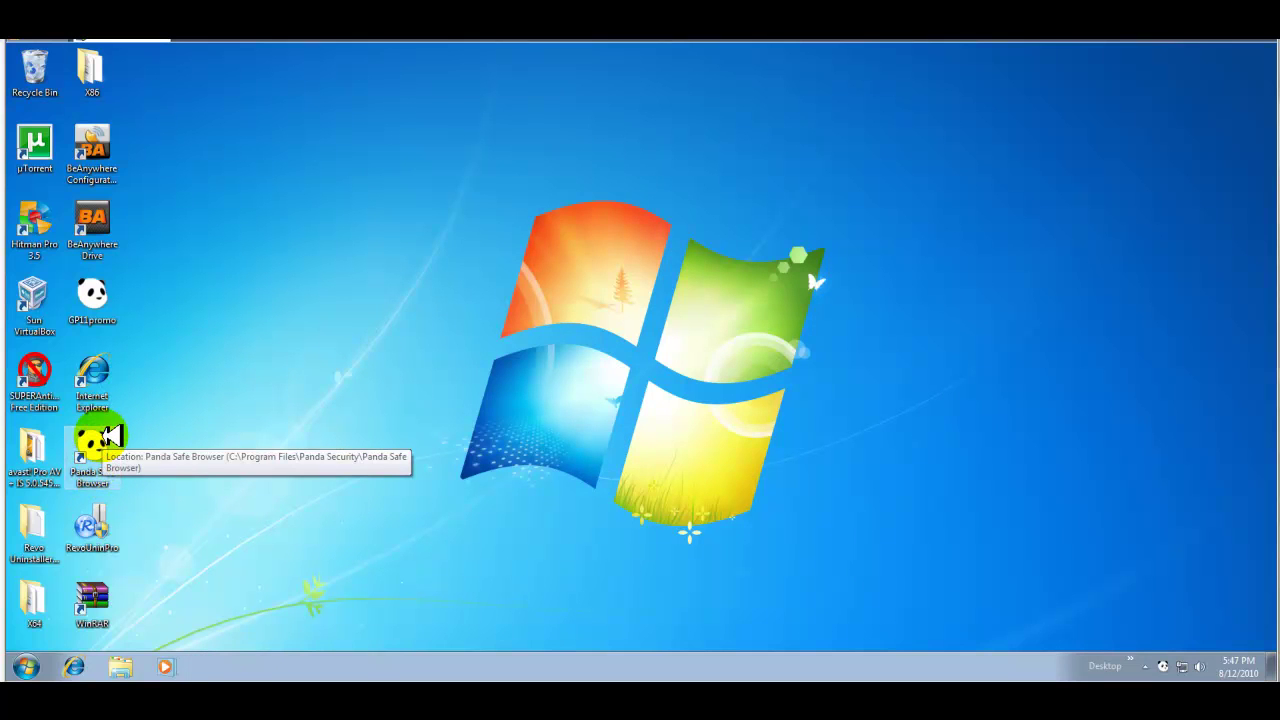
click(108, 438)
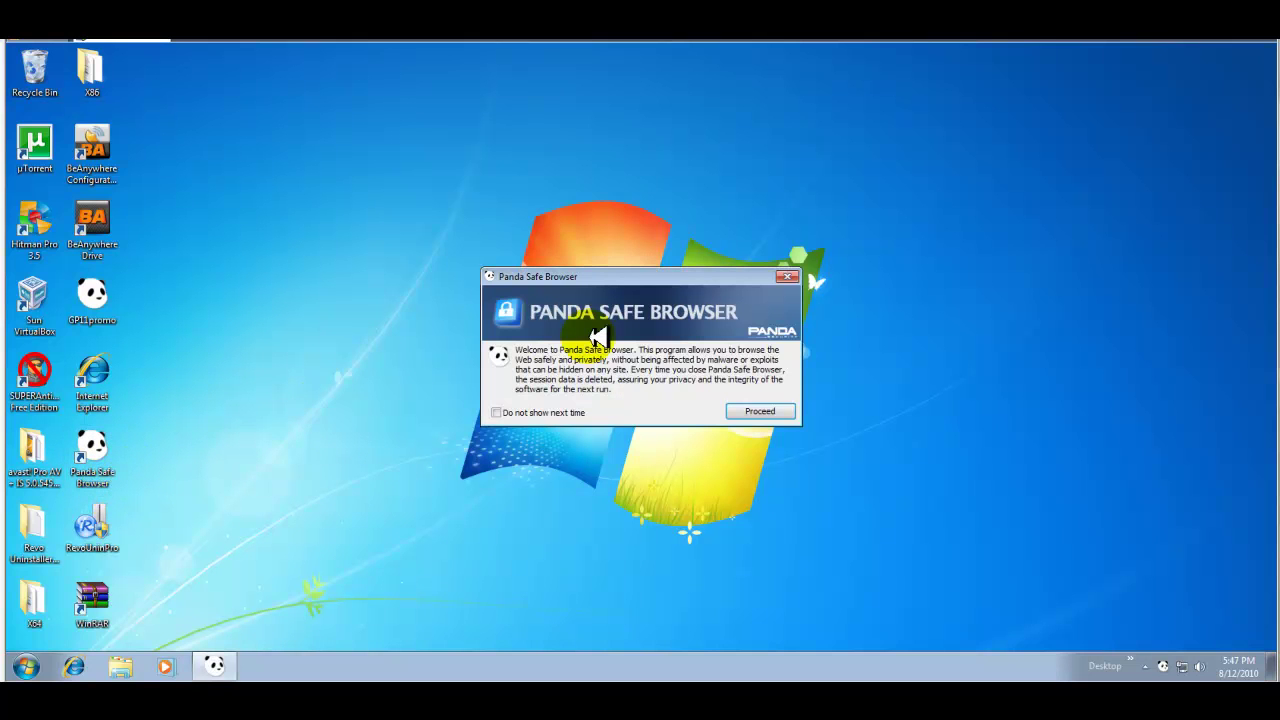
click(767, 414)
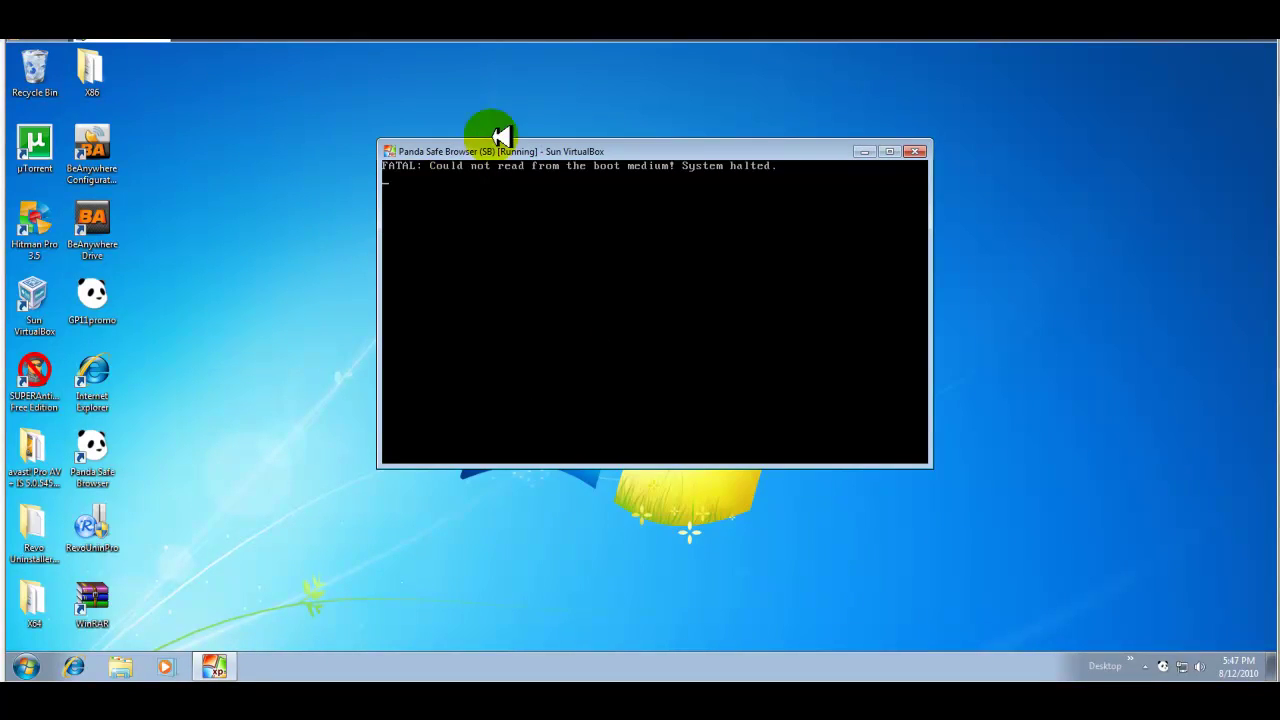
Close and power off the failed VM, then launch BeAnywhere Personal Edition from its desktop shortcut
click(916, 152)
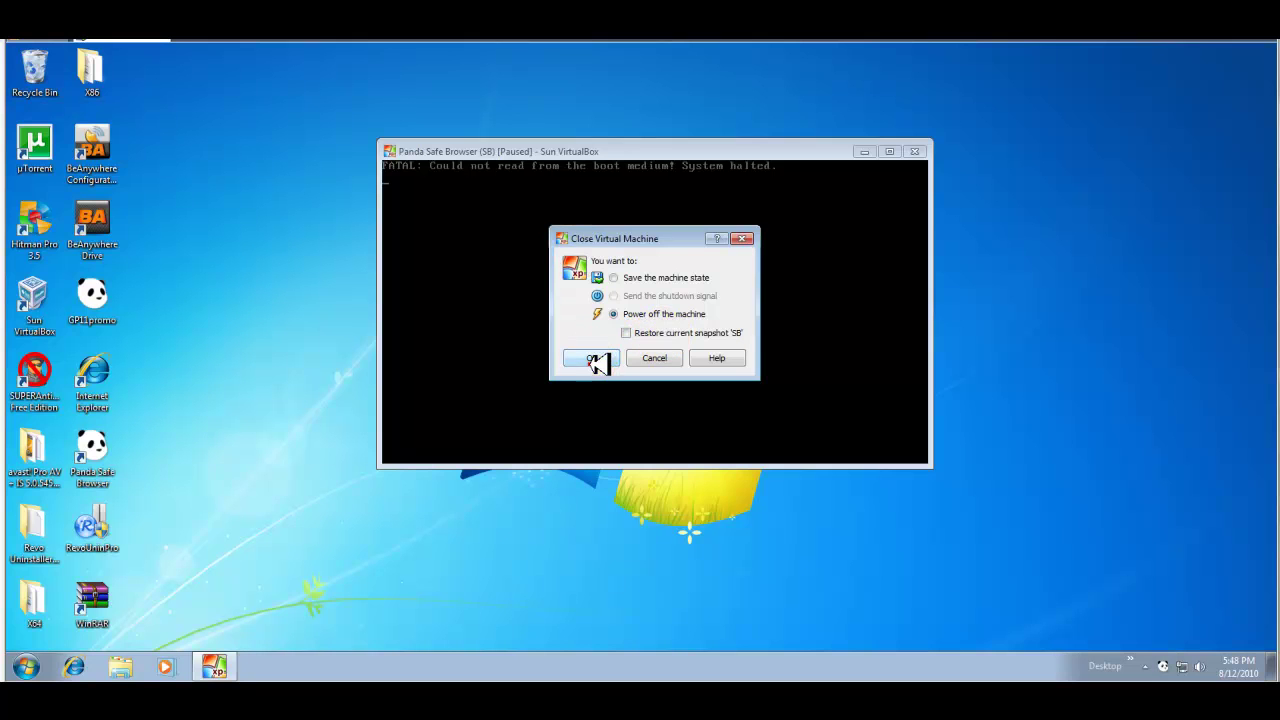
click(457, 327)
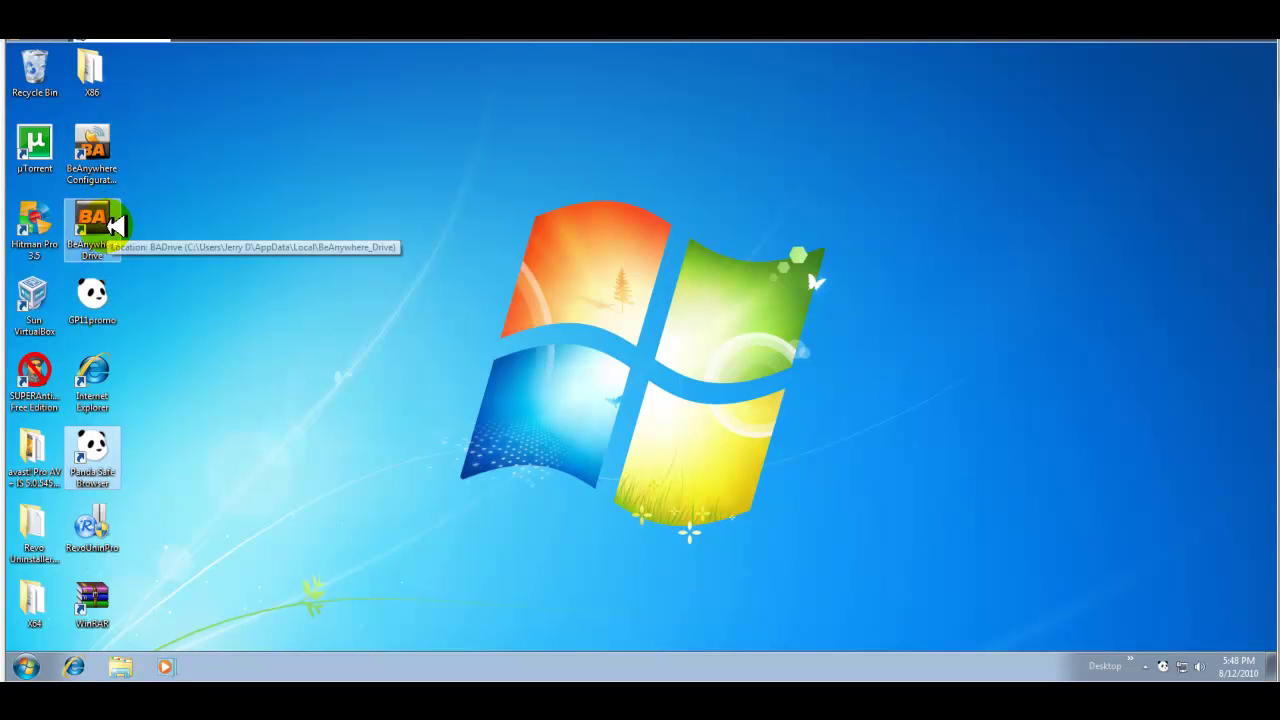
click(113, 228)
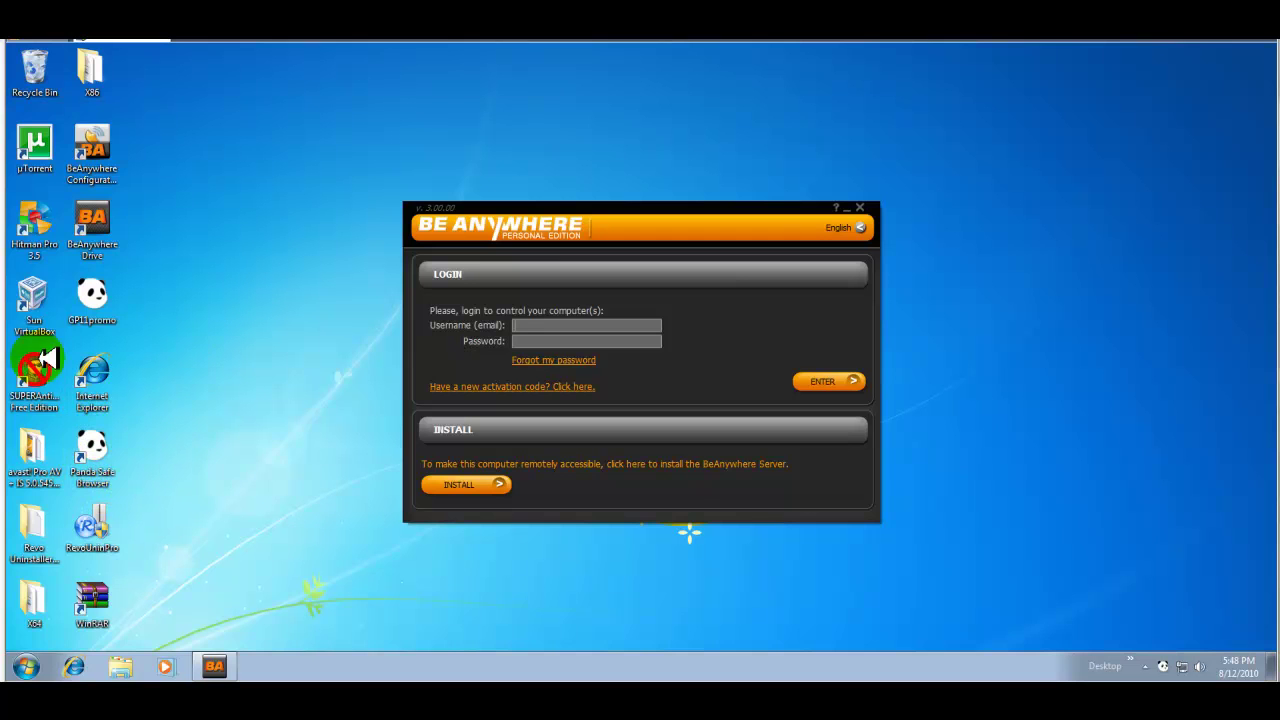
click(108, 440)
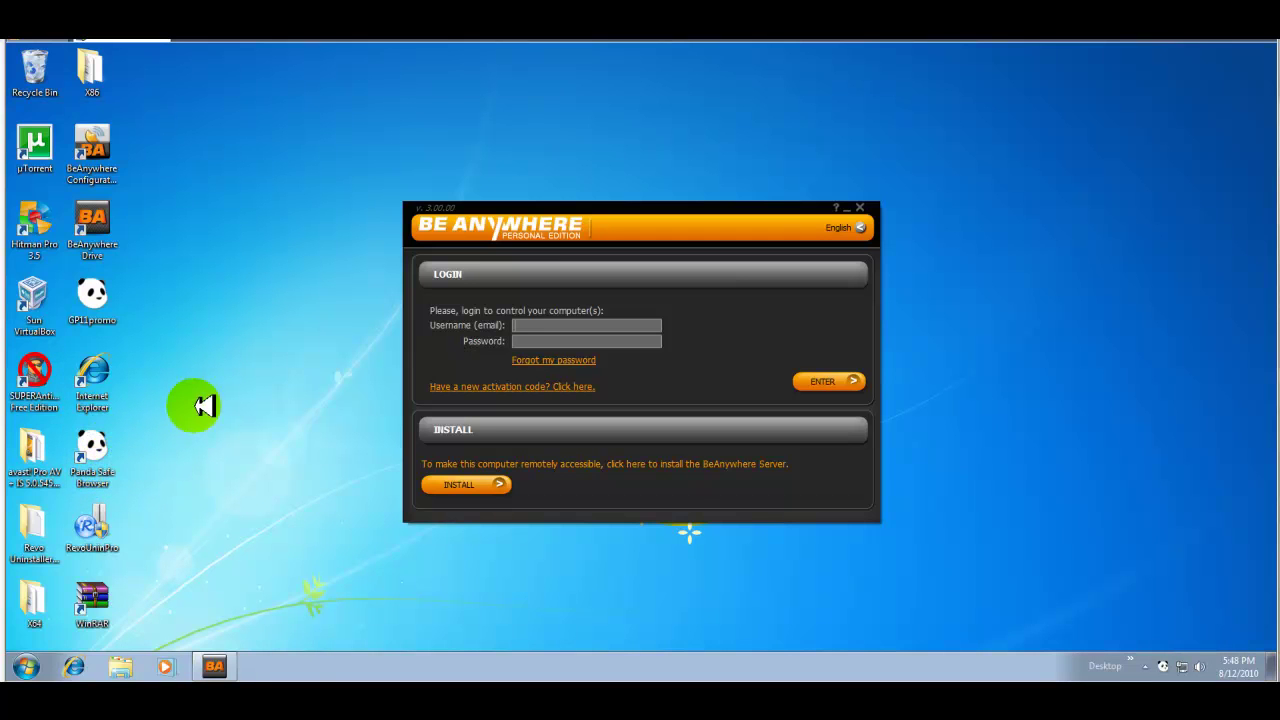